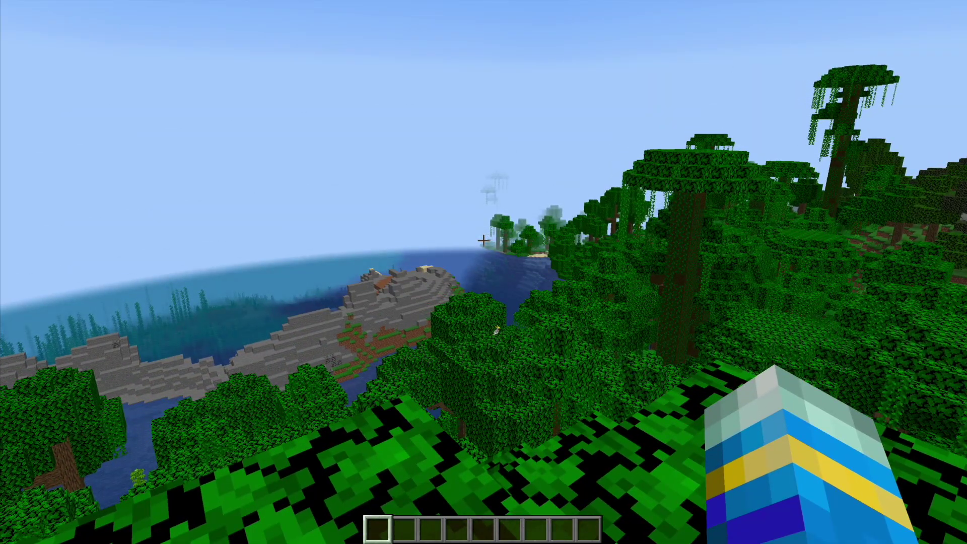
- Open the advent calendar with /axcalendar:adventcalendar and claim the Day 1 present for an apple
text(/axcalendar:)
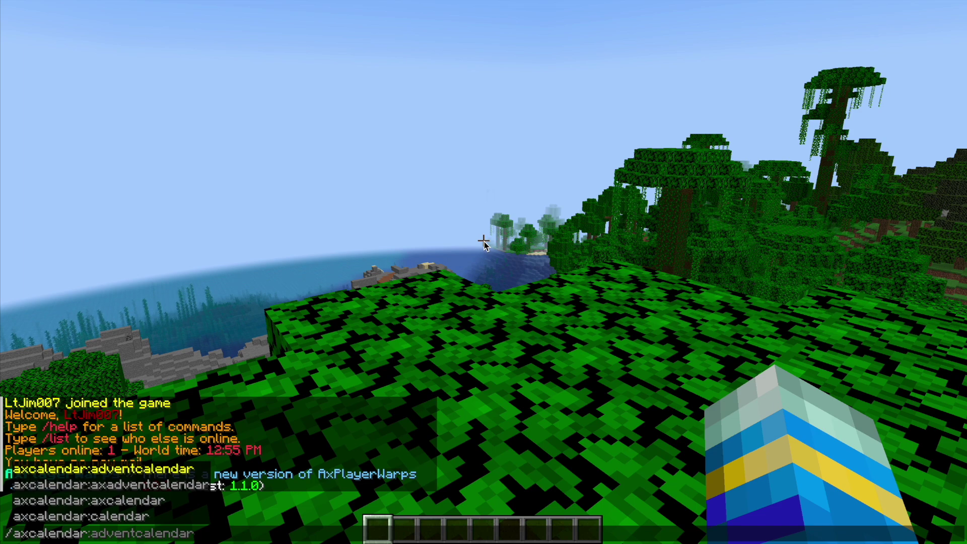
key(Return)
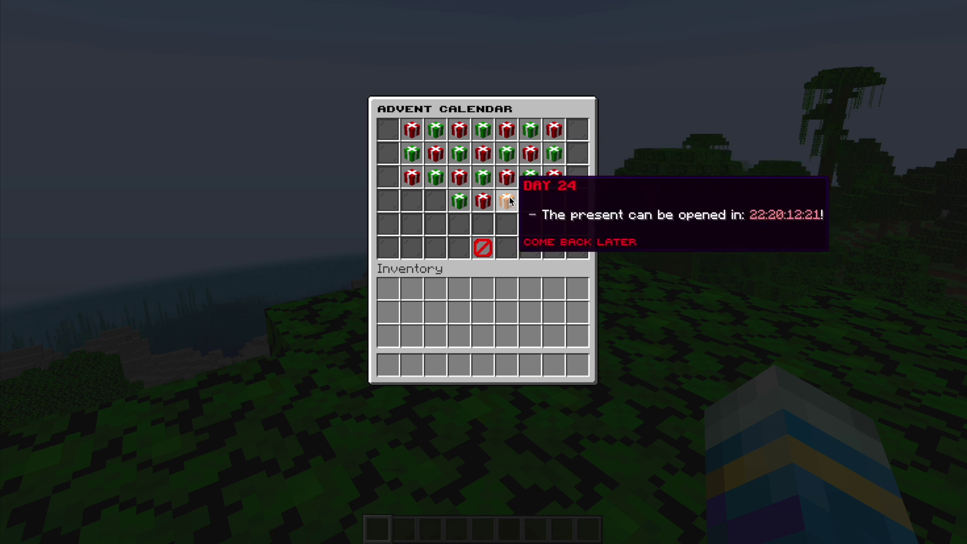
click(411, 132)
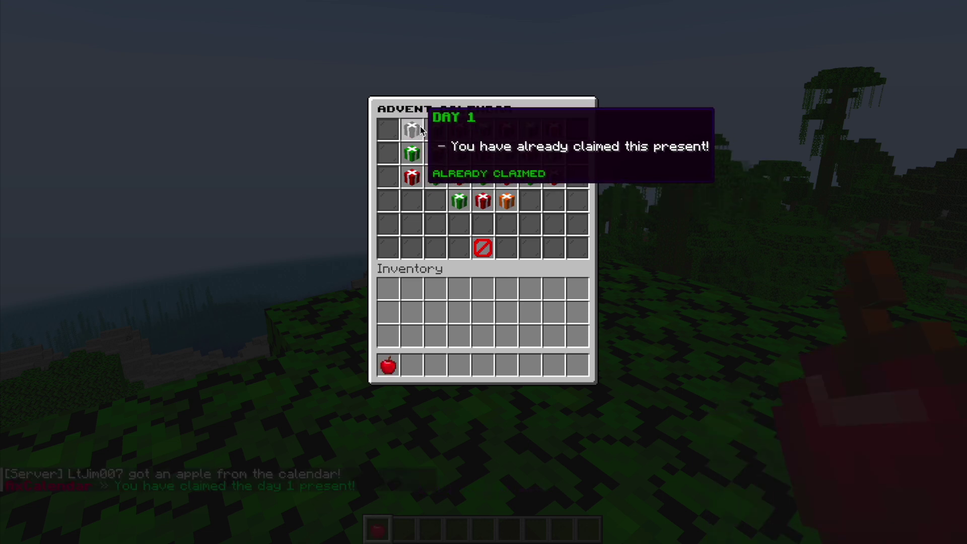
- Try claiming the locked Day 2 and later presents, then close the calendar and view chat
double_click(412, 132)
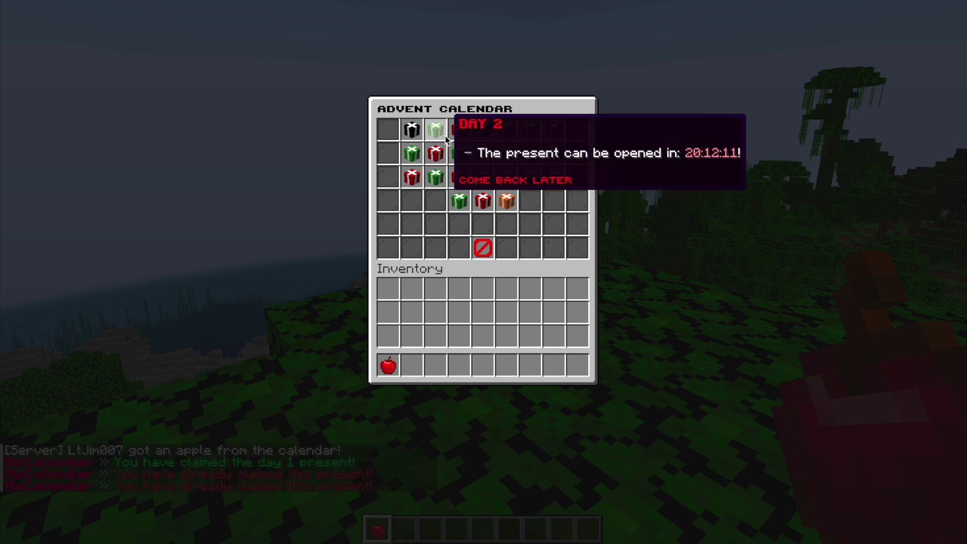
click(467, 148)
click(466, 147)
click(432, 168)
click(428, 152)
click(419, 130)
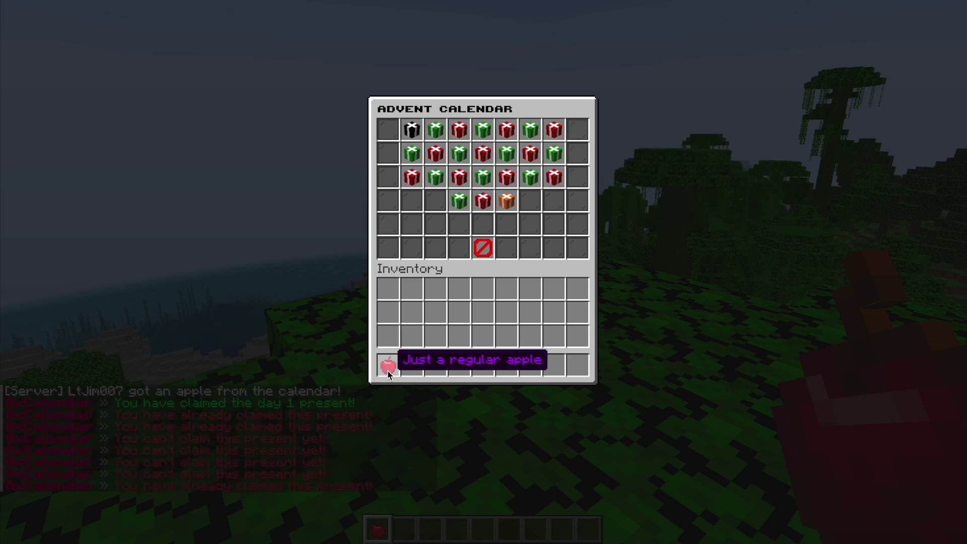
key(Escape)
key(t)
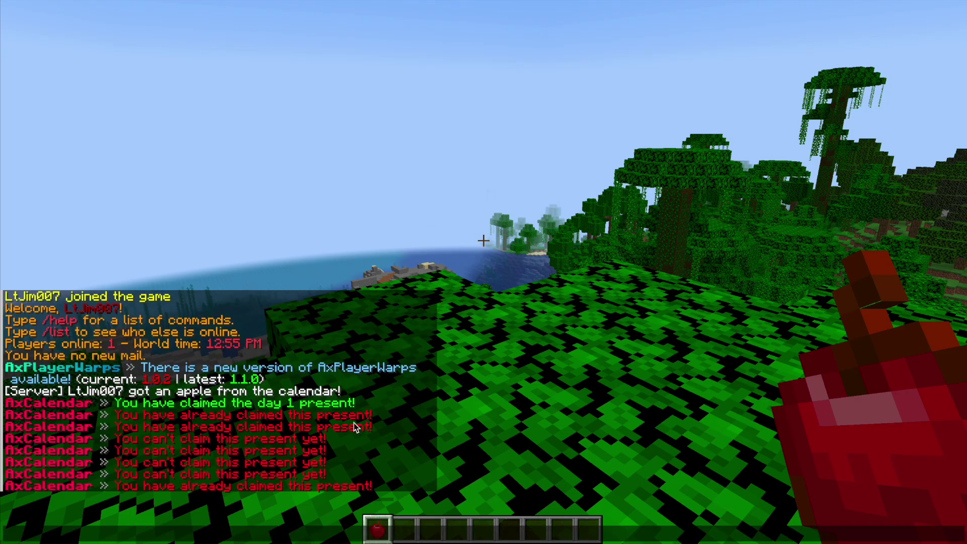
- Reset the player's advent calendar with /axcalendar reset and the player's name
key(Escape)
text(/axcalendar reset)
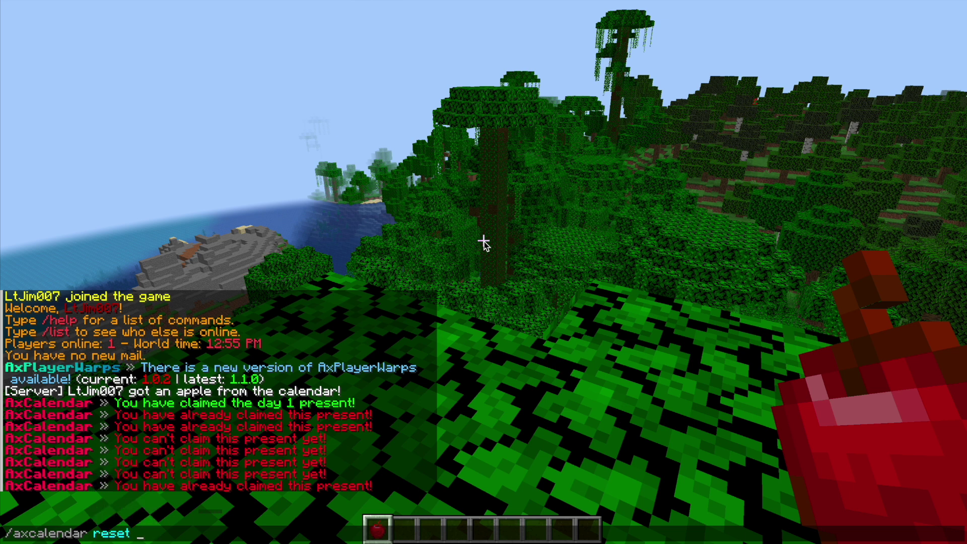
key(Tab)
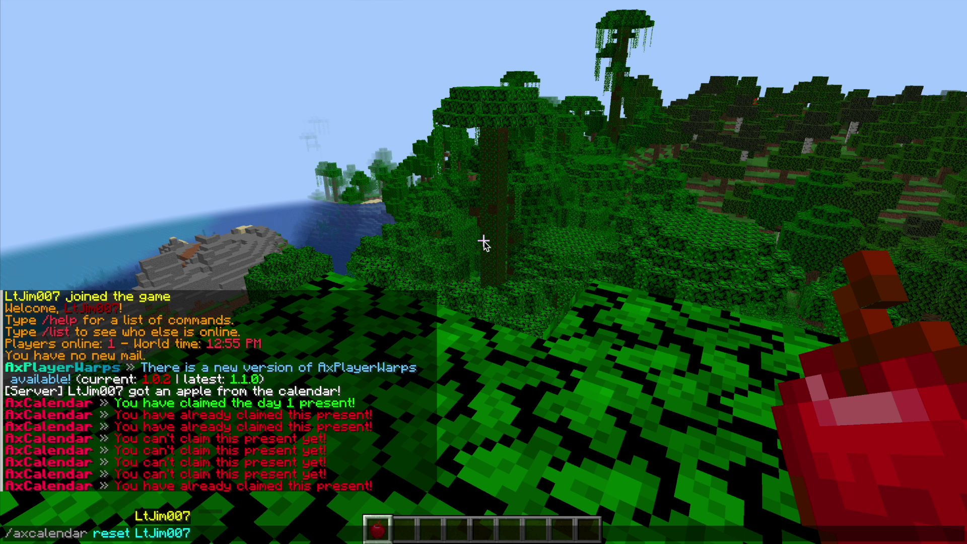
key(Return)
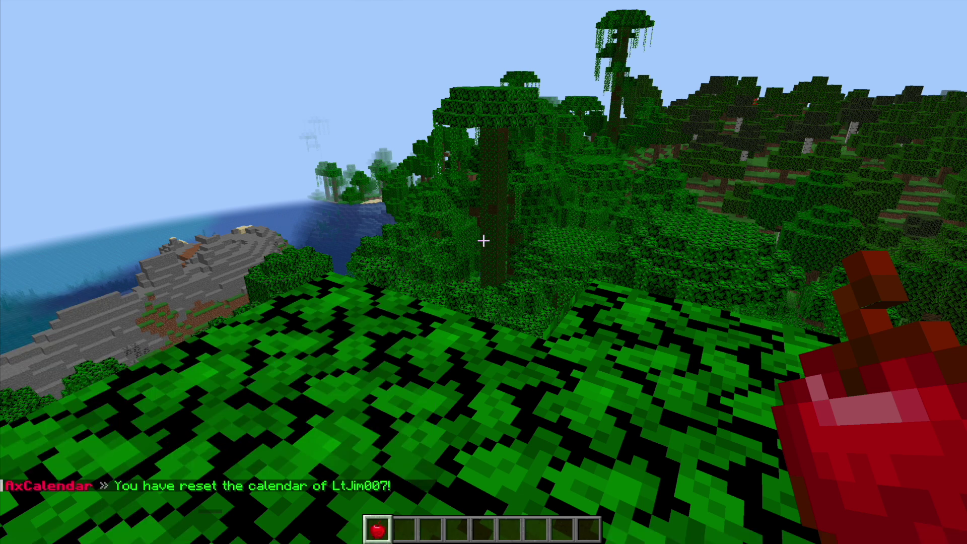
- Reopen /axcalendar and claim the Day 1 present again for a second apple
text(/axcalendar)
key(Return)
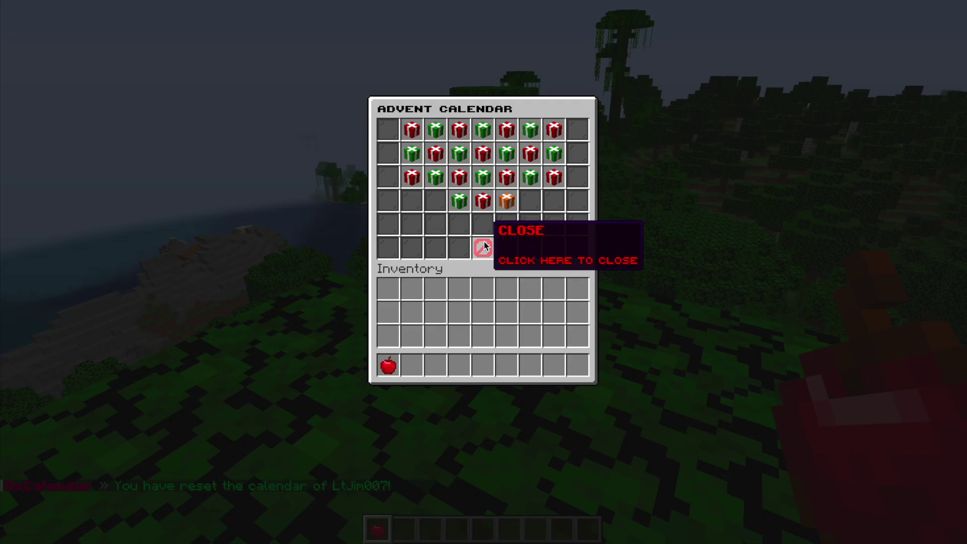
click(413, 131)
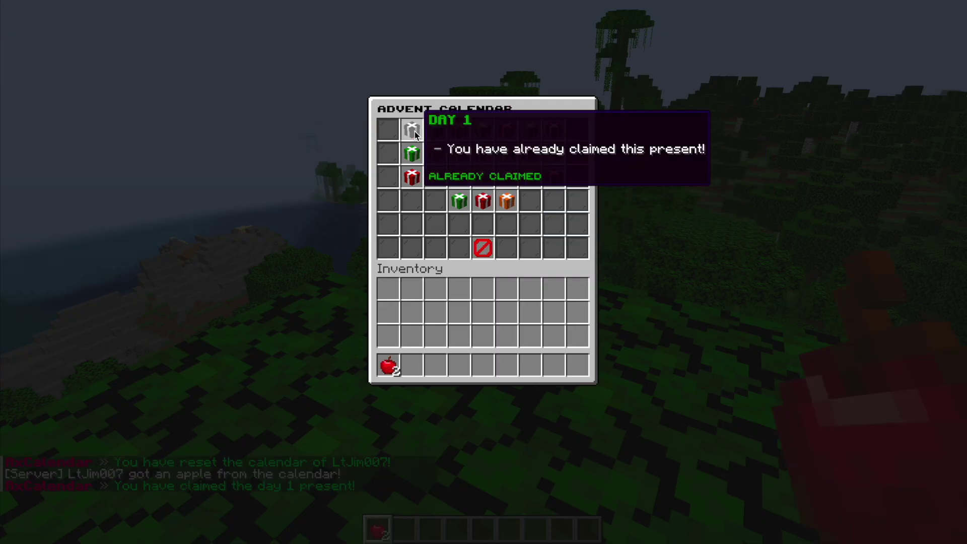
key(Escape)
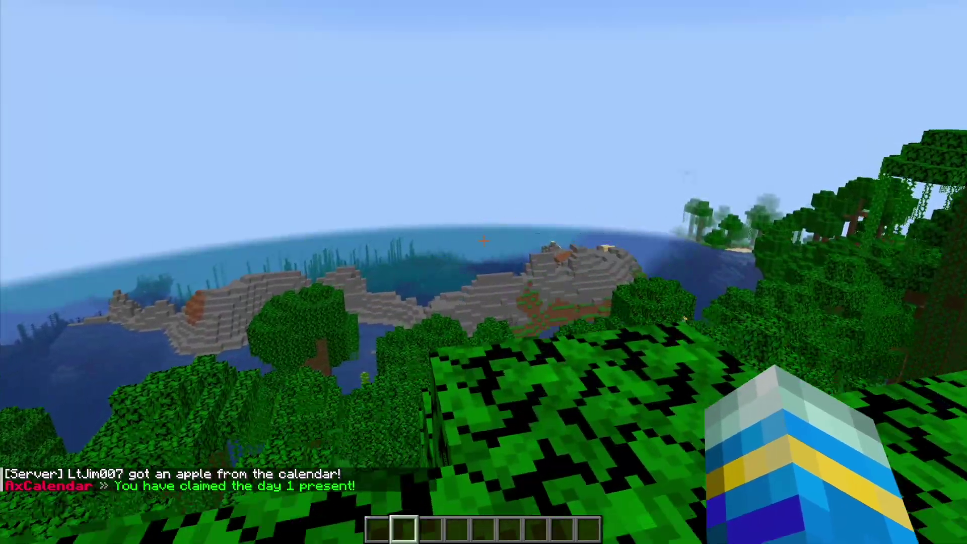
key(w)
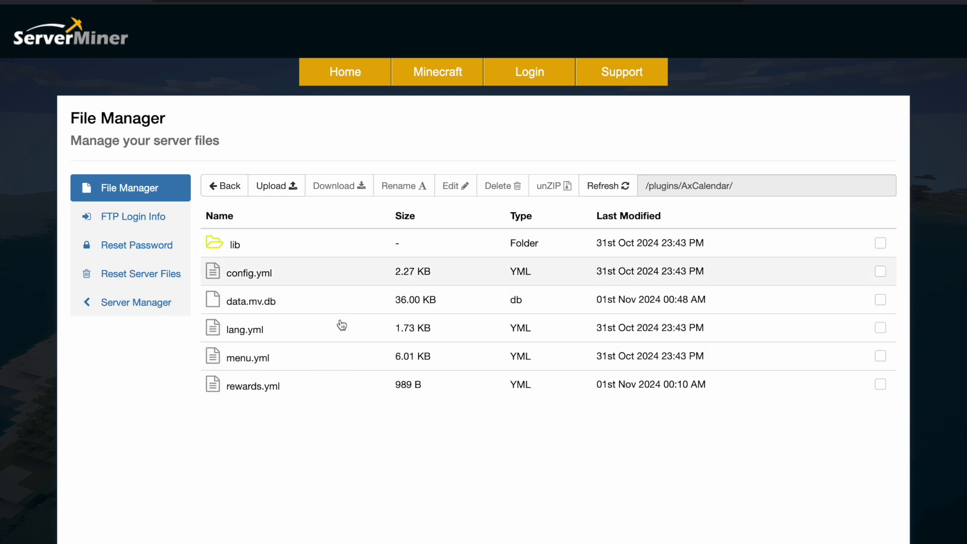
- Open AxCalendar's config.yml and scroll through settings like max-accounts-per-ip and timer-format
click(322, 272)
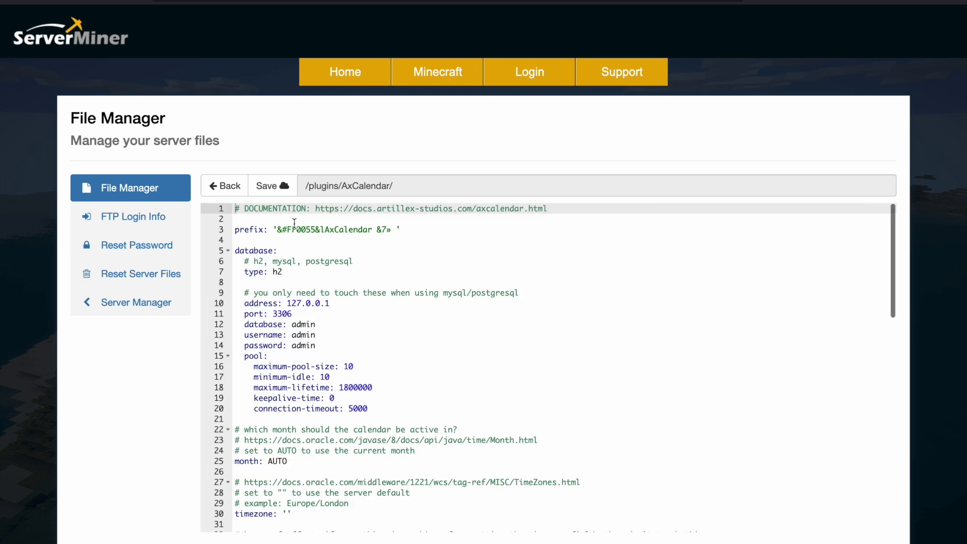
scroll(277, 302, down, 3)
scroll(278, 342, down, 5)
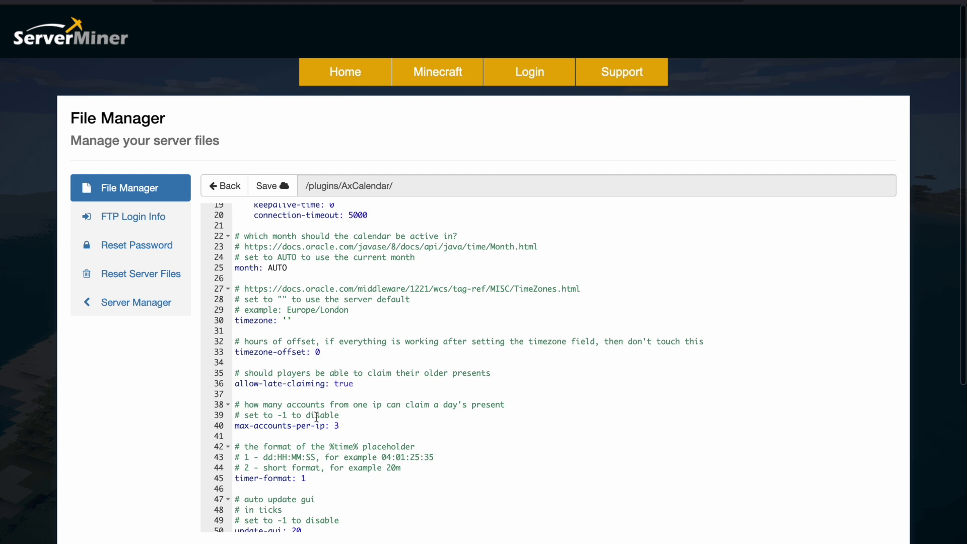
scroll(316, 417, down, 5)
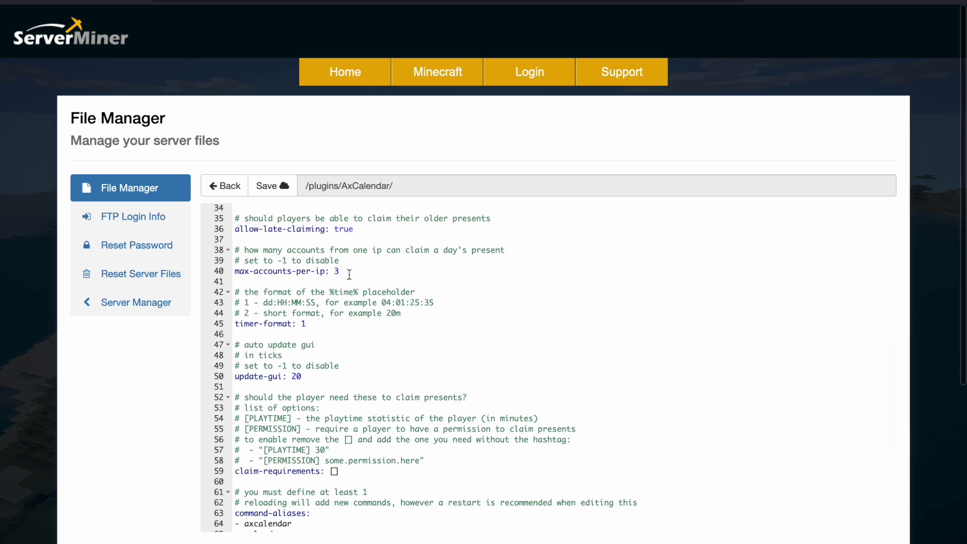
drag(349, 275, 283, 273)
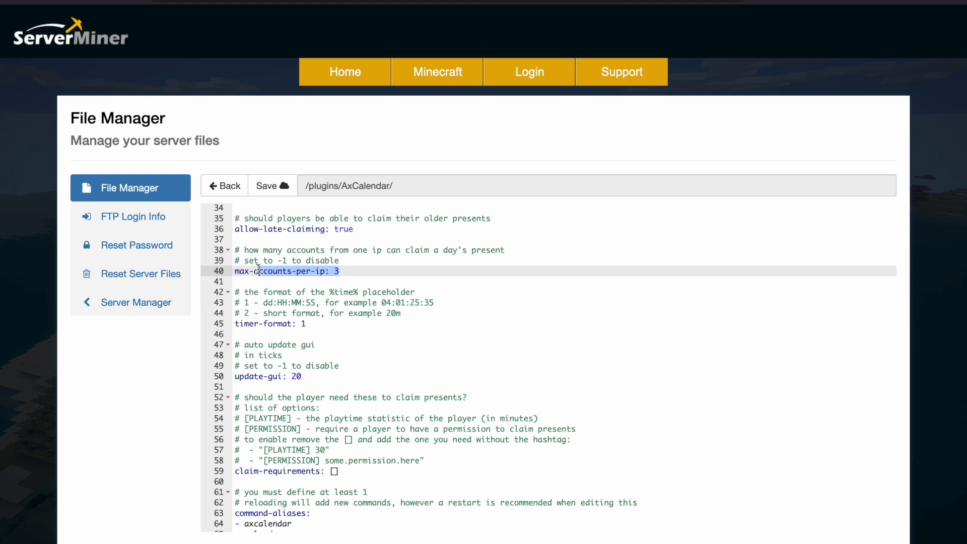
click(268, 324)
drag(307, 324, 248, 293)
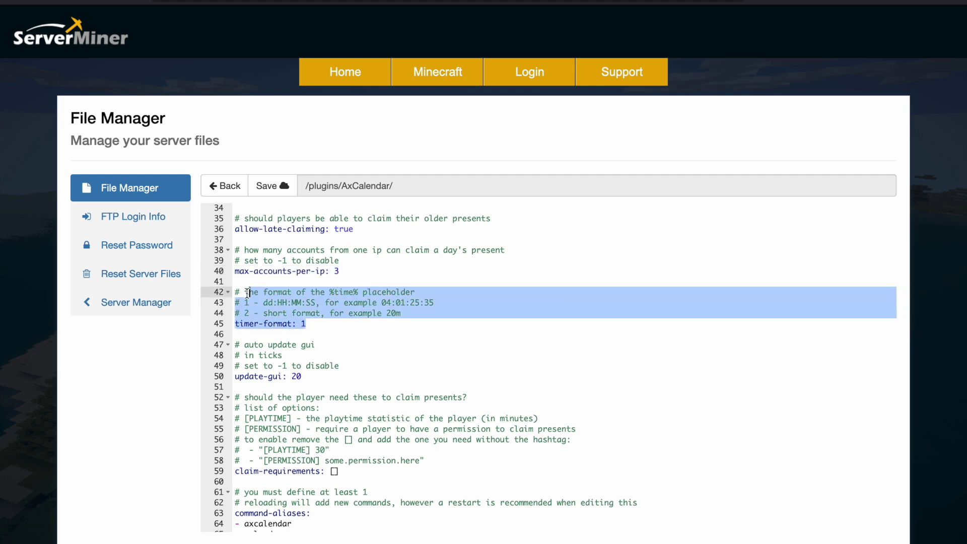
scroll(323, 358, down, 5)
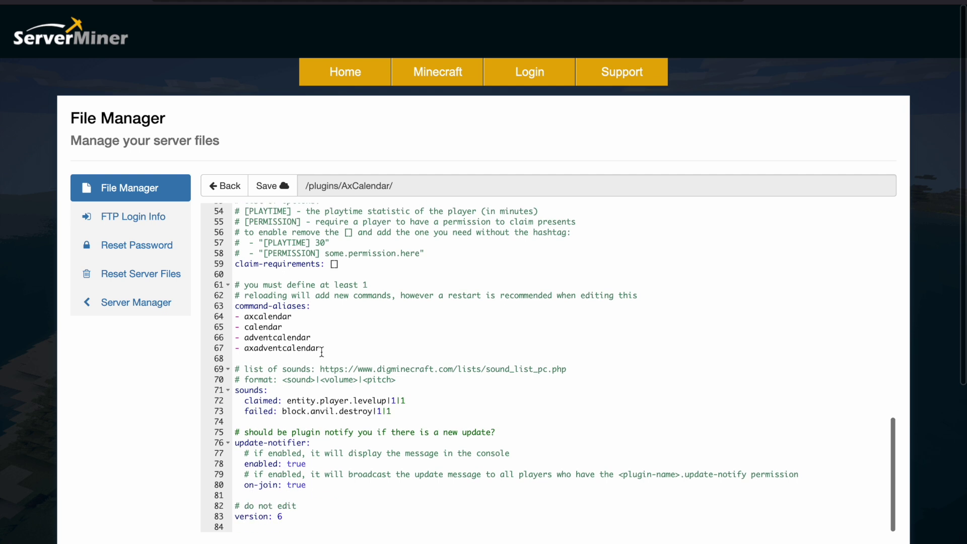
- Open rewards.yml and review the one-reward-per-day note and the first reward's items list
click(225, 186)
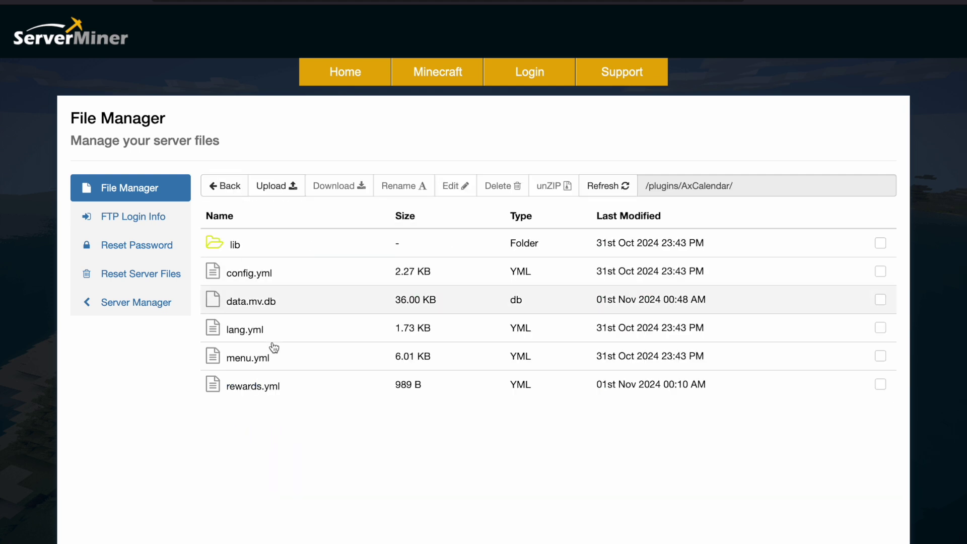
click(288, 386)
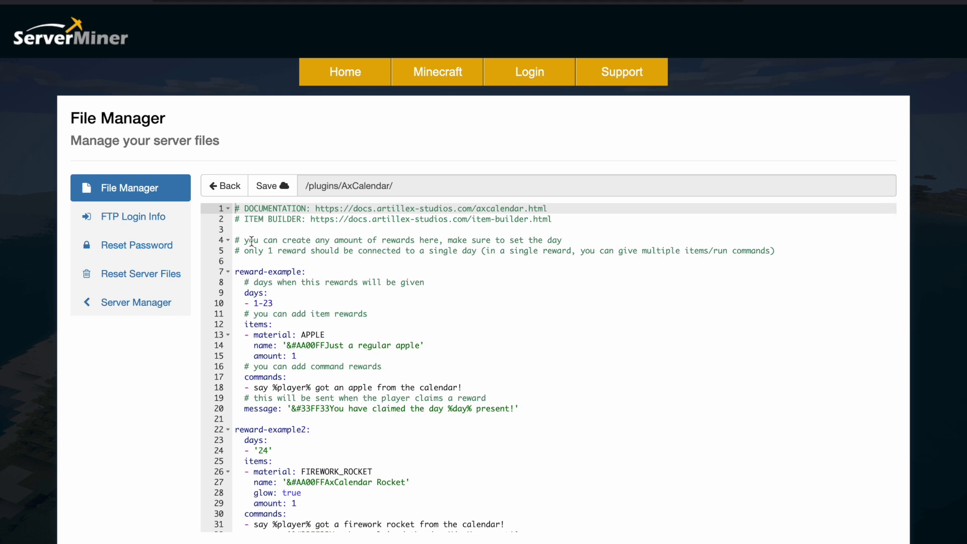
mouse_move(245, 251)
mouse_down()
mouse_move(628, 241)
mouse_move(623, 248)
mouse_up()
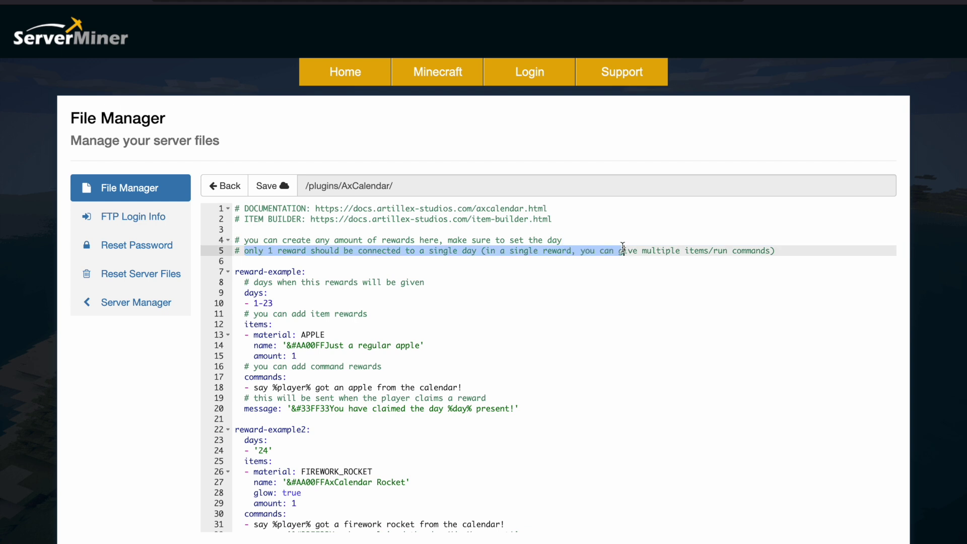
click(429, 324)
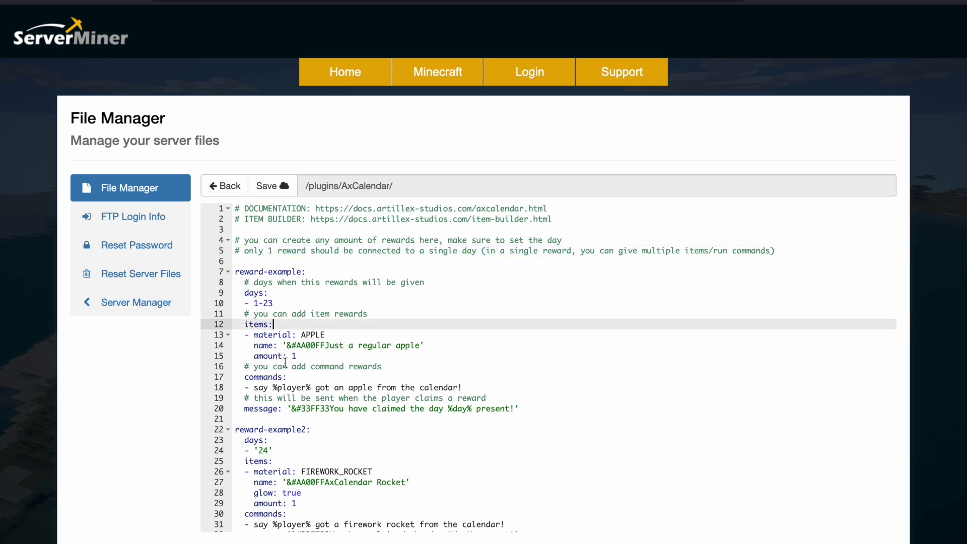
scroll(317, 428, down, 2)
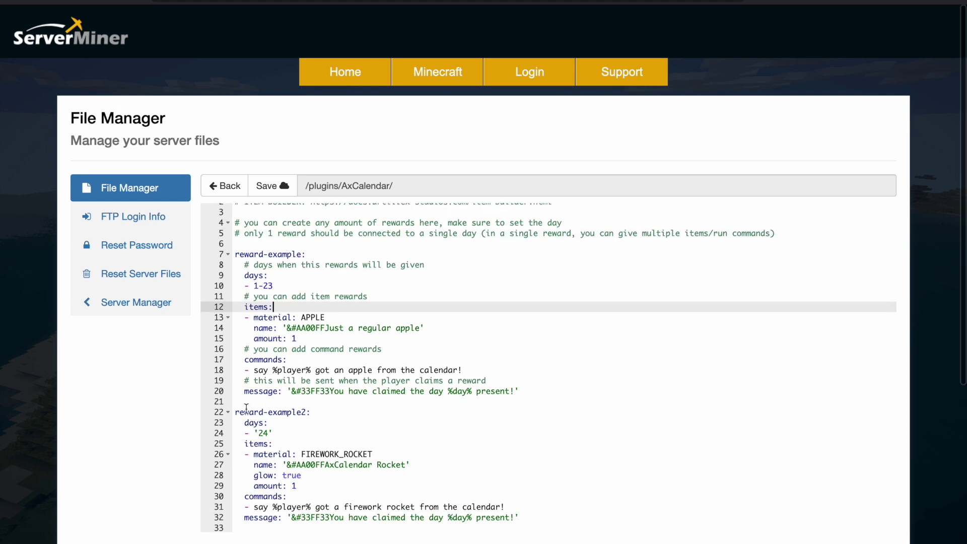
- Review the 1-23 apple day range and day 24 firework reward, then select the reward-example block
click(255, 285)
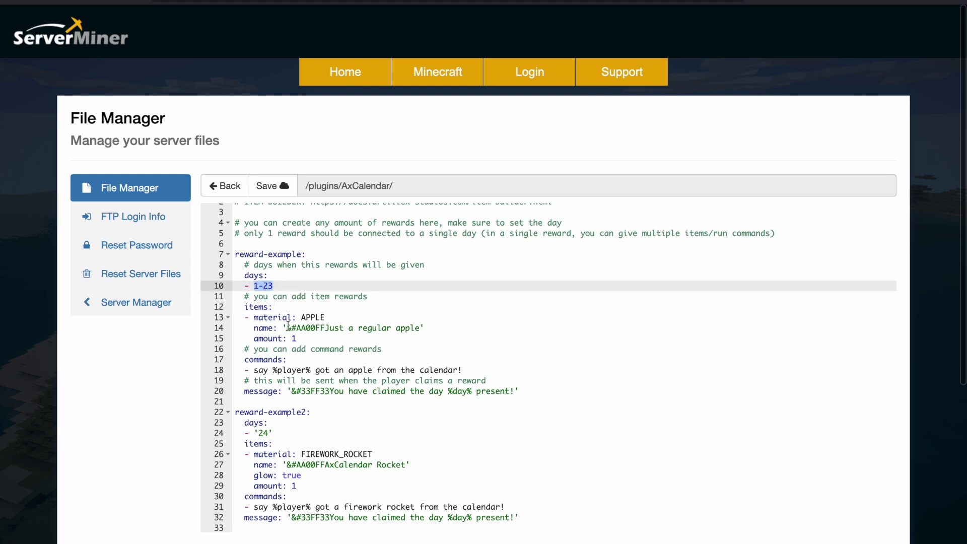
click(264, 442)
mouse_move(273, 433)
mouse_down()
mouse_move(302, 476)
mouse_move(410, 485)
mouse_up()
click(410, 485)
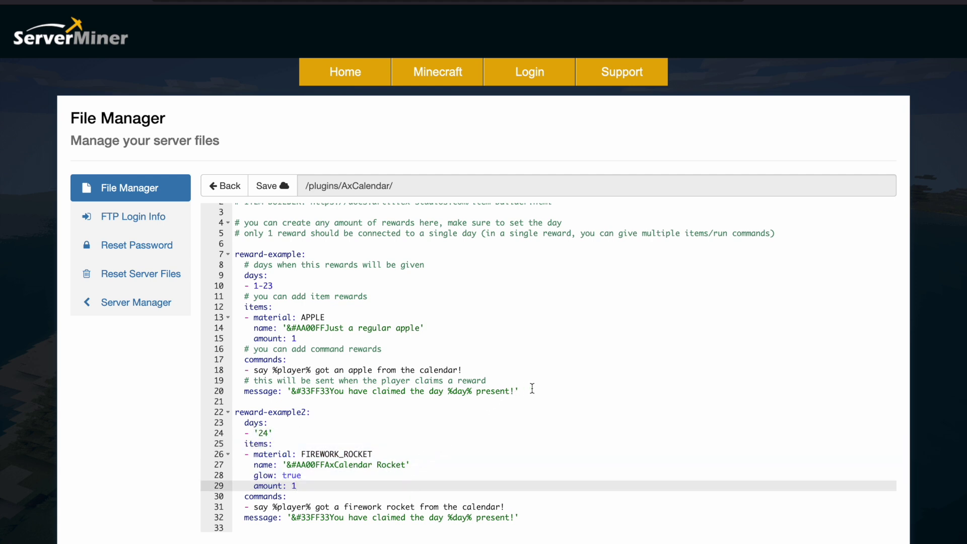
mouse_move(532, 389)
mouse_down()
mouse_move(281, 296)
mouse_move(228, 245)
mouse_move(228, 256)
mouse_up()
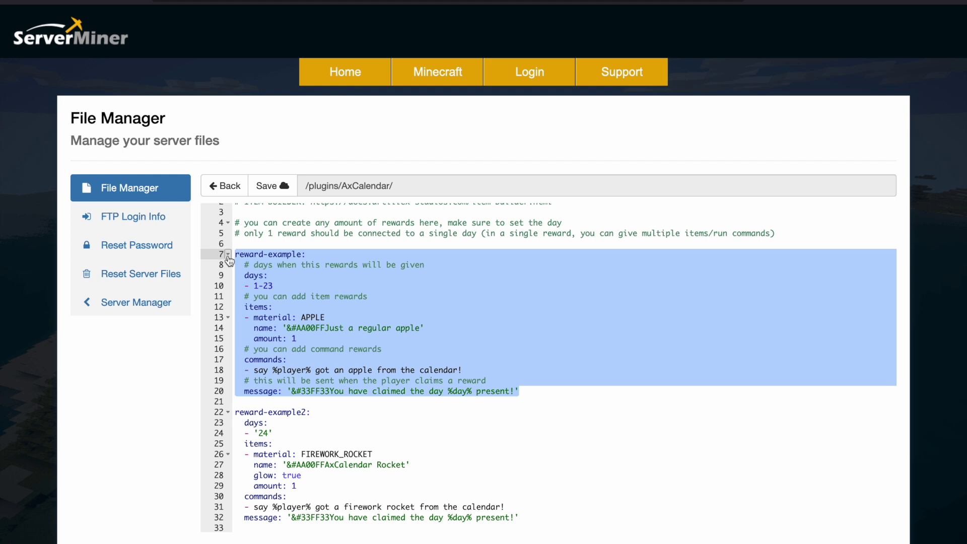
- Duplicate the reward-example block and set the copy's day range to 2-23
key(ctrl+c)
key(Right)
key(Return)
key(Return)
key(ctrl+v)
click(303, 231)
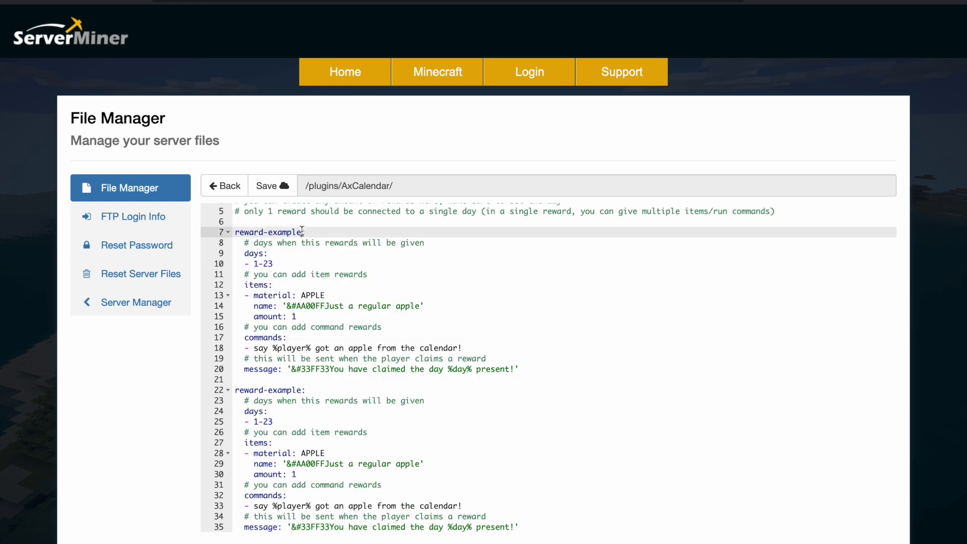
text(0)
double_click(255, 421)
text(2)
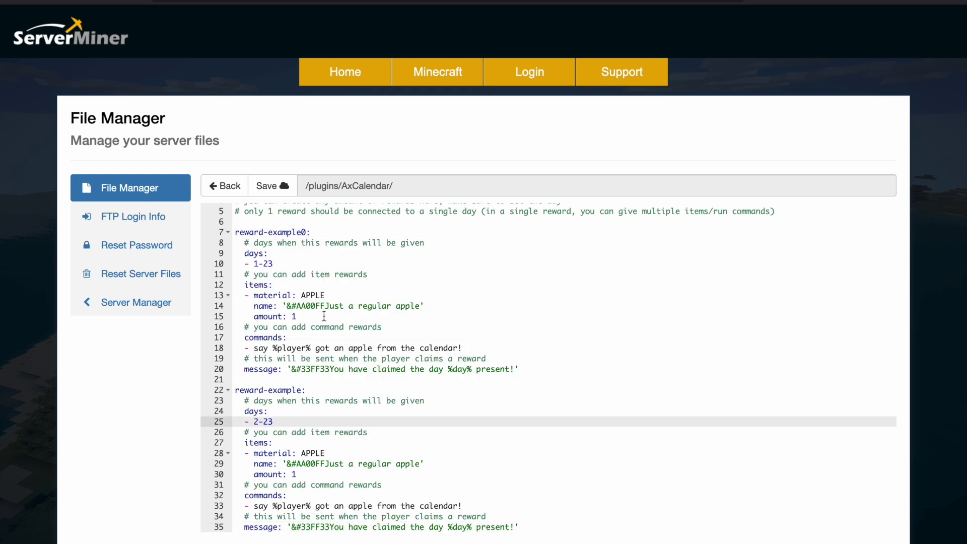
- Change the first reward to day '1', giving 2 DIAMOND with a 'diamonds' announcement
click(284, 263)
key(BackSpace)
key(BackSpace)
key(BackSpace)
text('1')
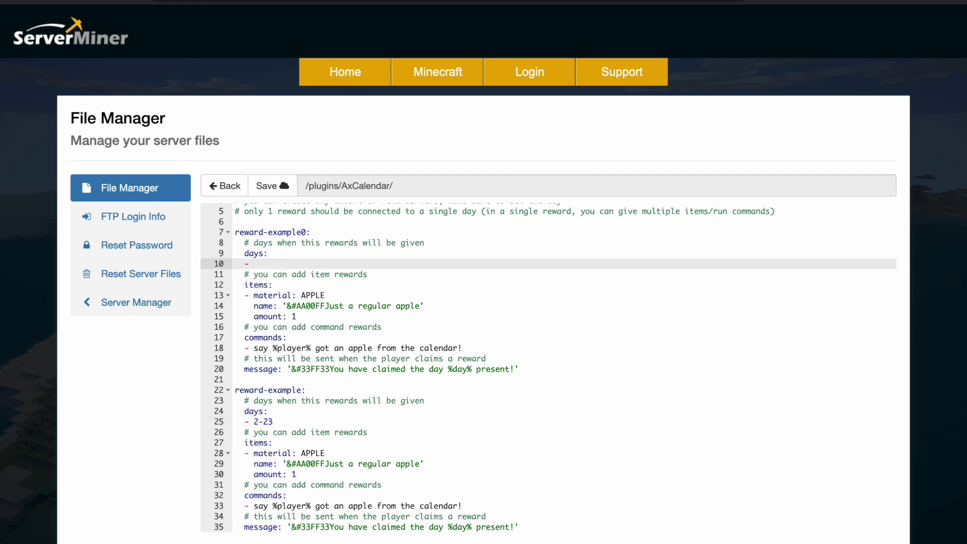
double_click(313, 295)
text(DIAMOND)
double_click(408, 305)
text(diamond)
double_click(355, 348)
text(diamonds)
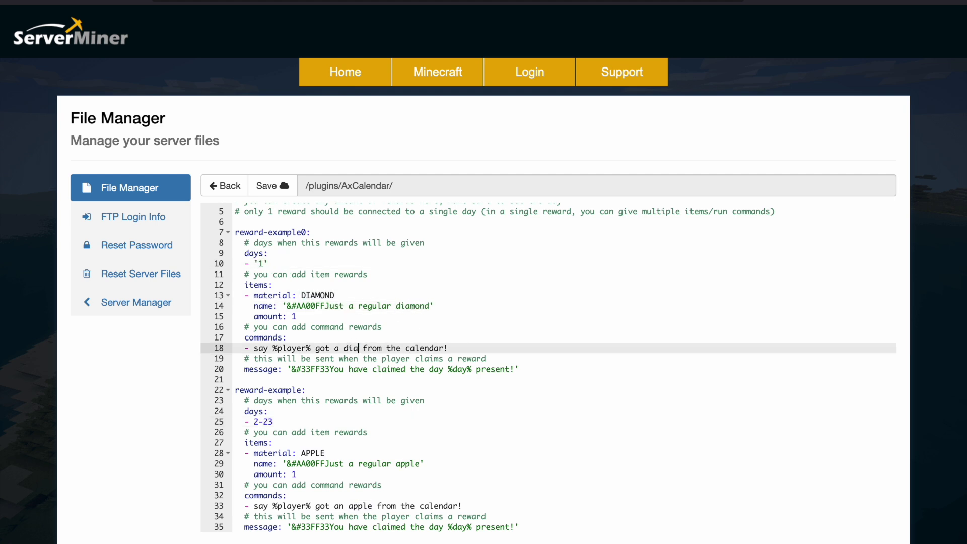
click(345, 347)
key(BackSpace)
key(BackSpace)
key(BackSpace)
double_click(293, 316)
text(2)
- Add an eco give command for $100 to the day 1 reward and save rewards.yml
click(357, 327)
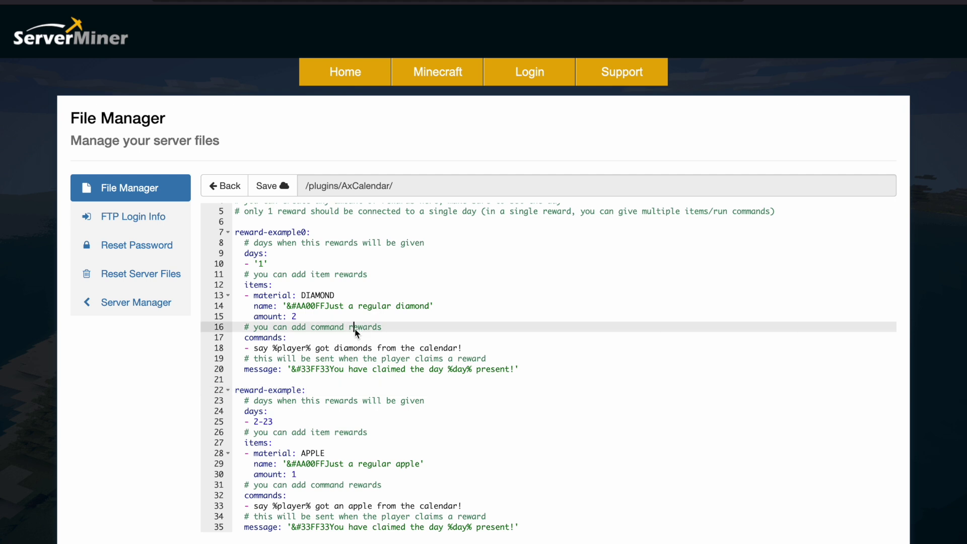
click(469, 348)
key(Return)
text(- eco give %player% 100)
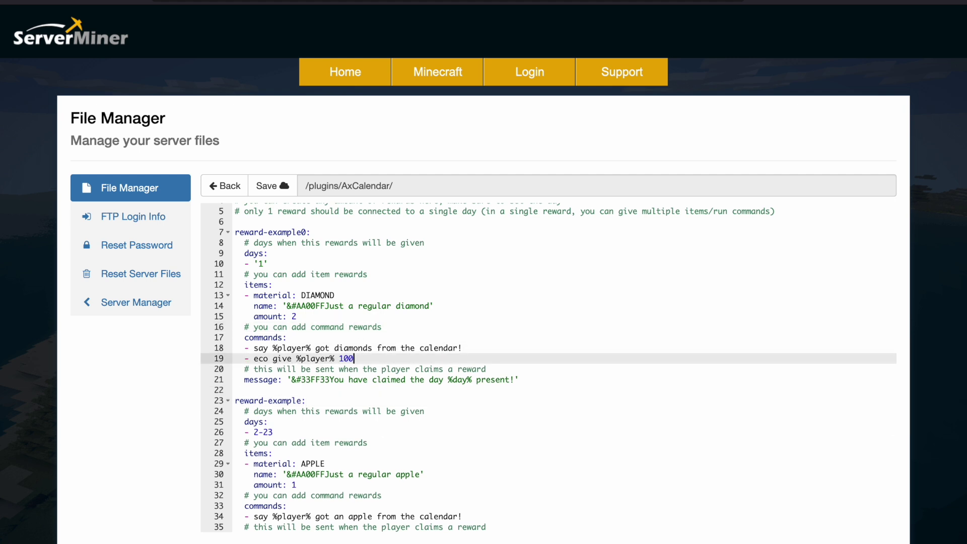
click(385, 387)
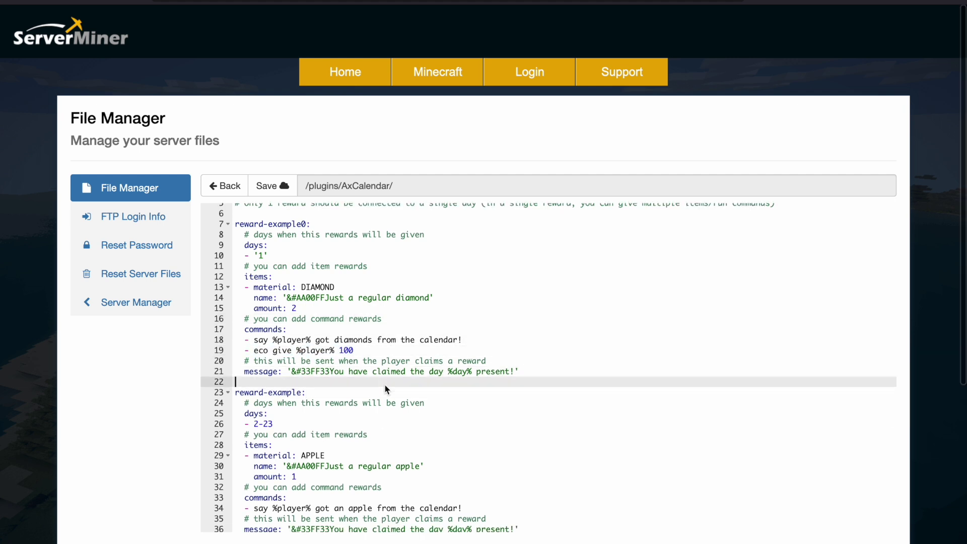
scroll(384, 383, up, 2)
scroll(301, 428, down, 5)
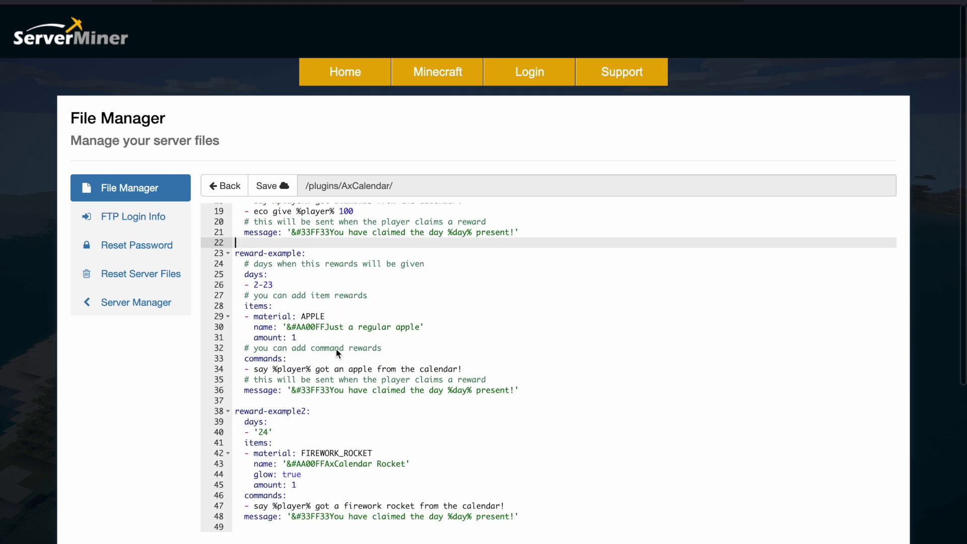
key(ctrl+s)
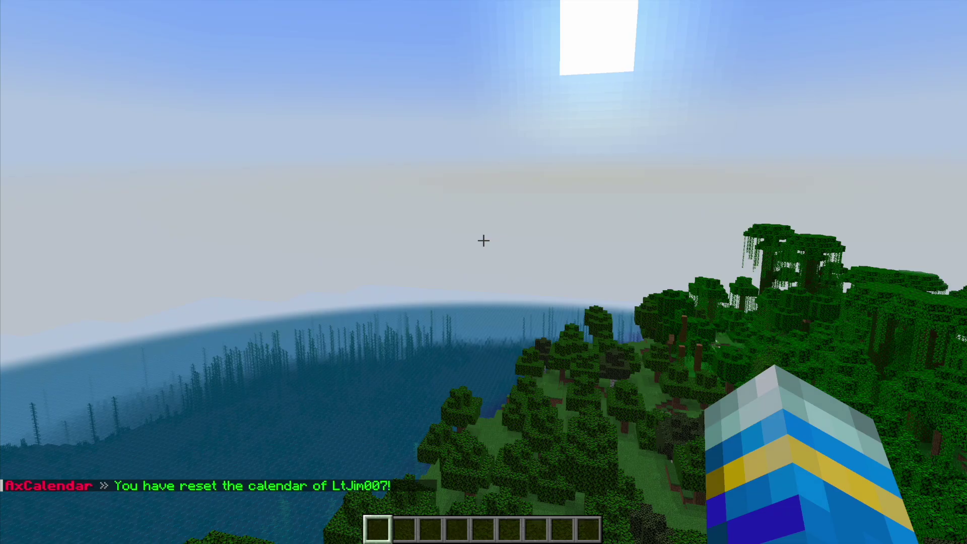
- Open the advent calendar, claim the Day 1 present, and check the diamond reward messages
text(/axcalendar:)
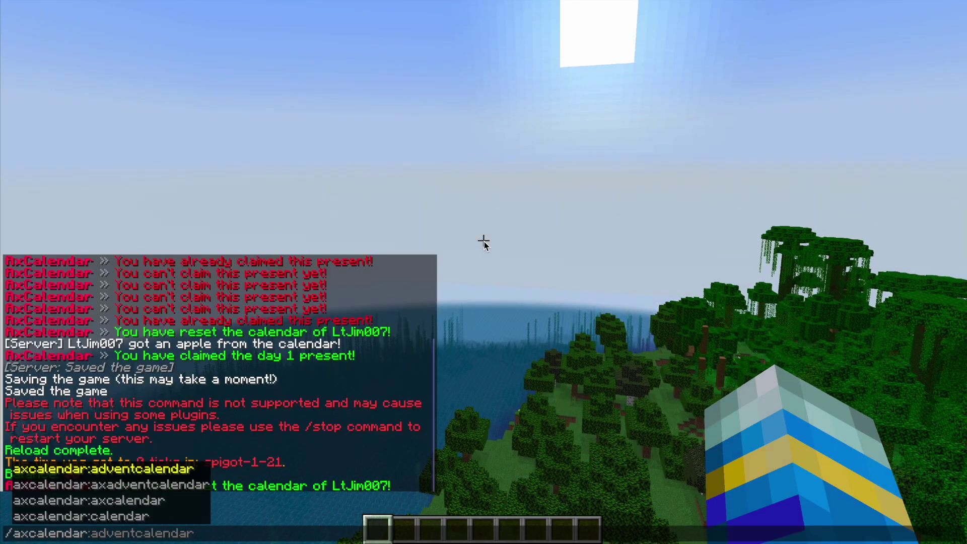
key(Tab)
key(Return)
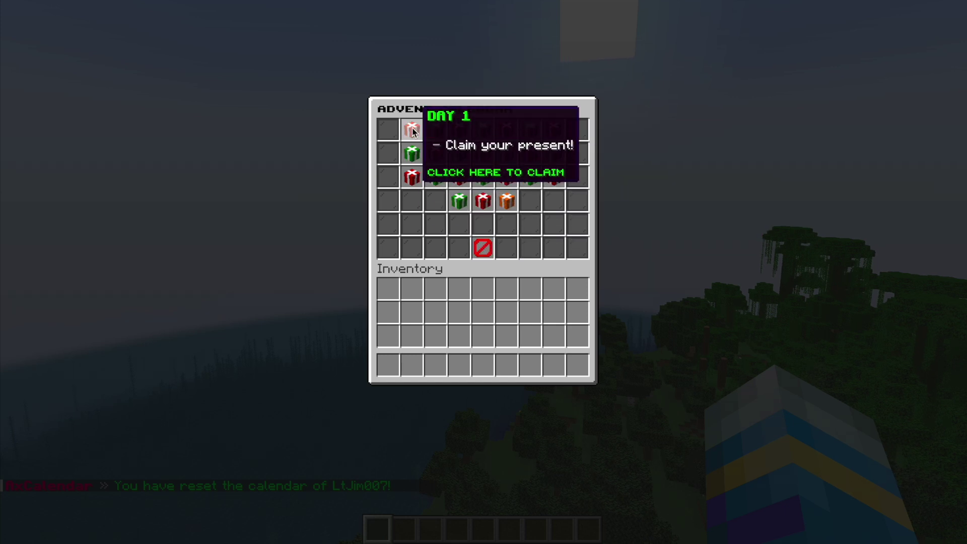
click(412, 131)
key(Escape)
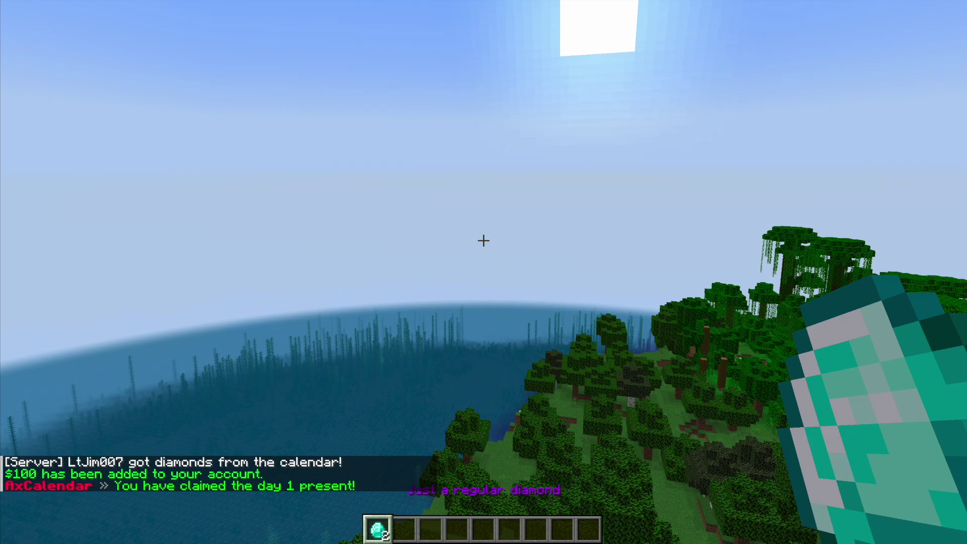
key(t)
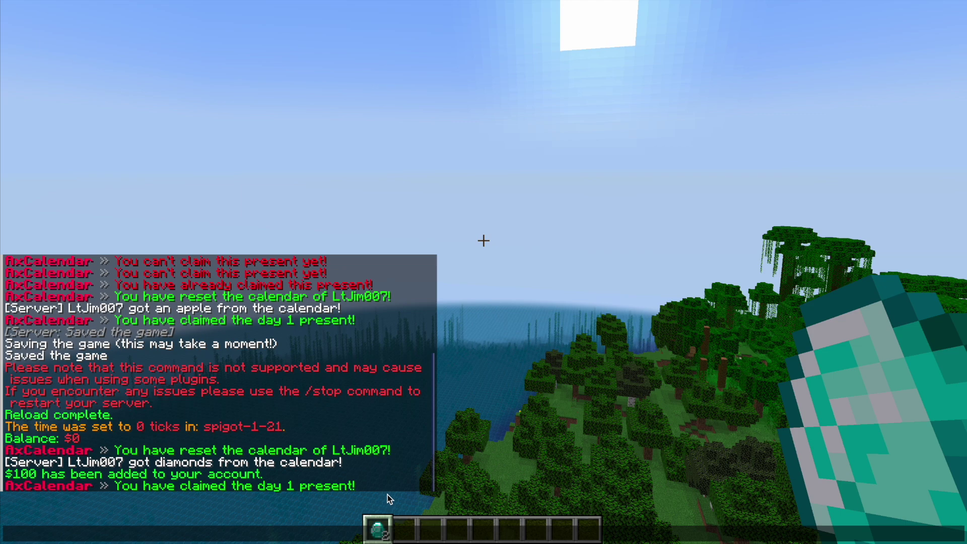
- Run /balance and confirm the balance now shows $100
key(Escape)
key(slash)
key(Escape)
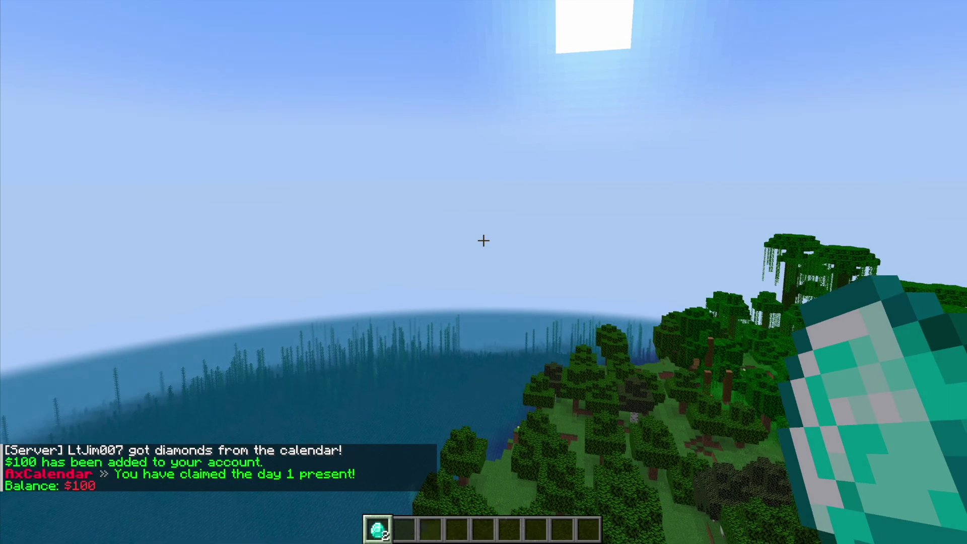
key(t)
key(Escape)
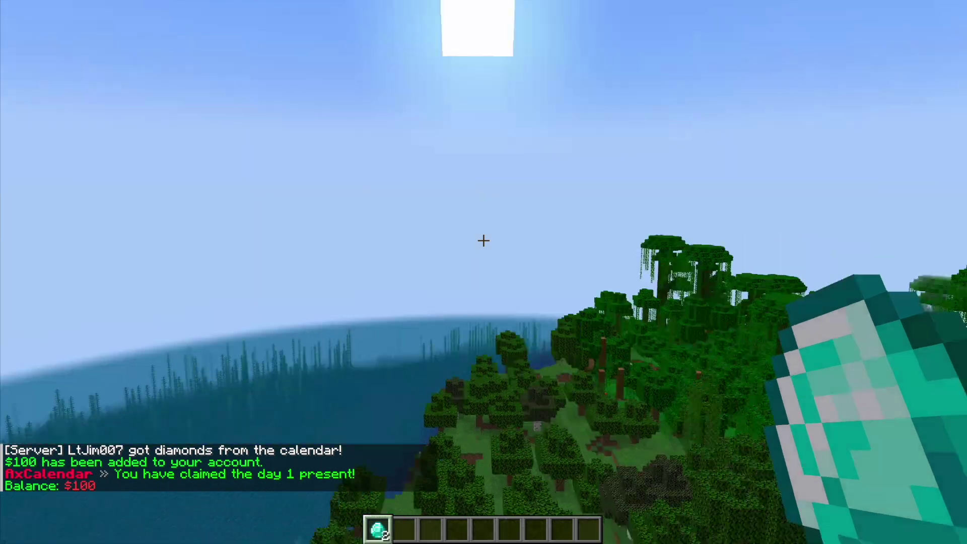
key(w)
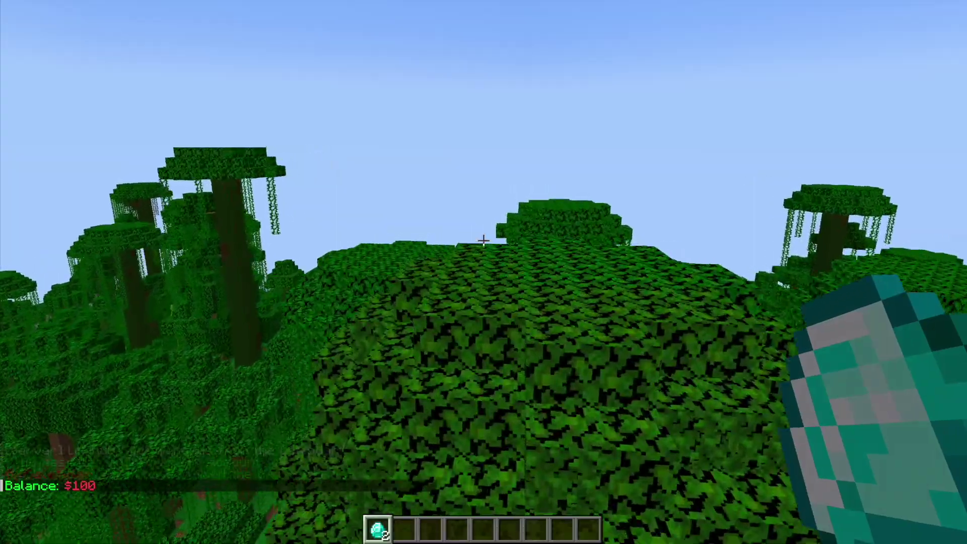
key(w)
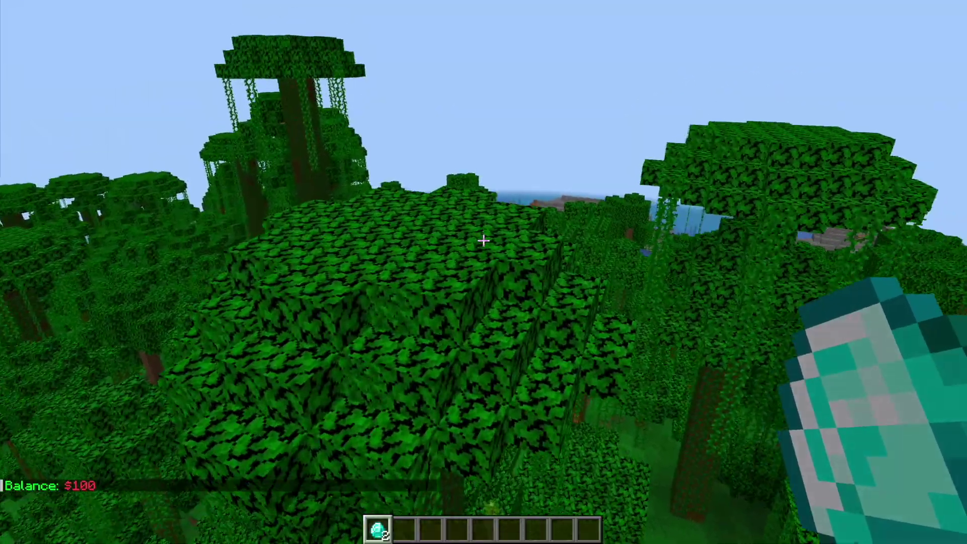
key(w)
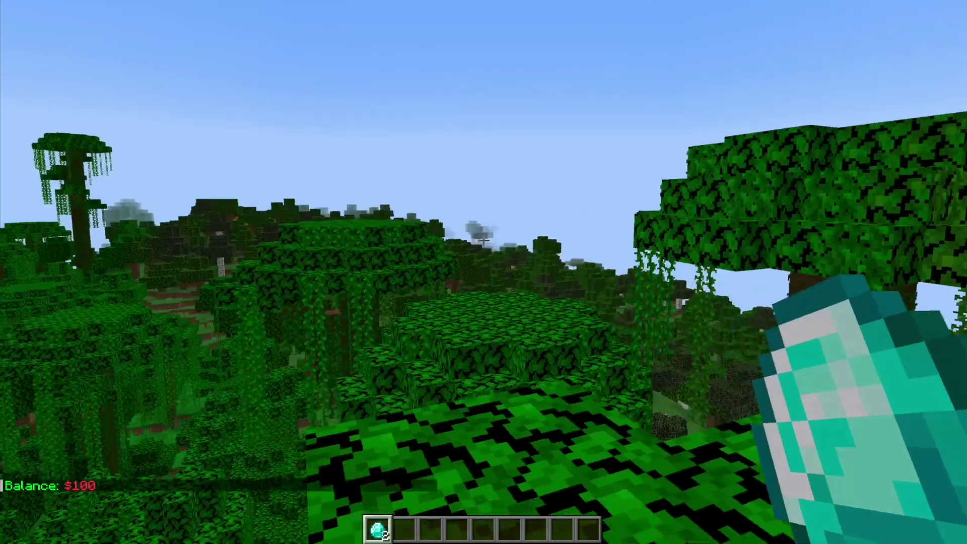
key(w)
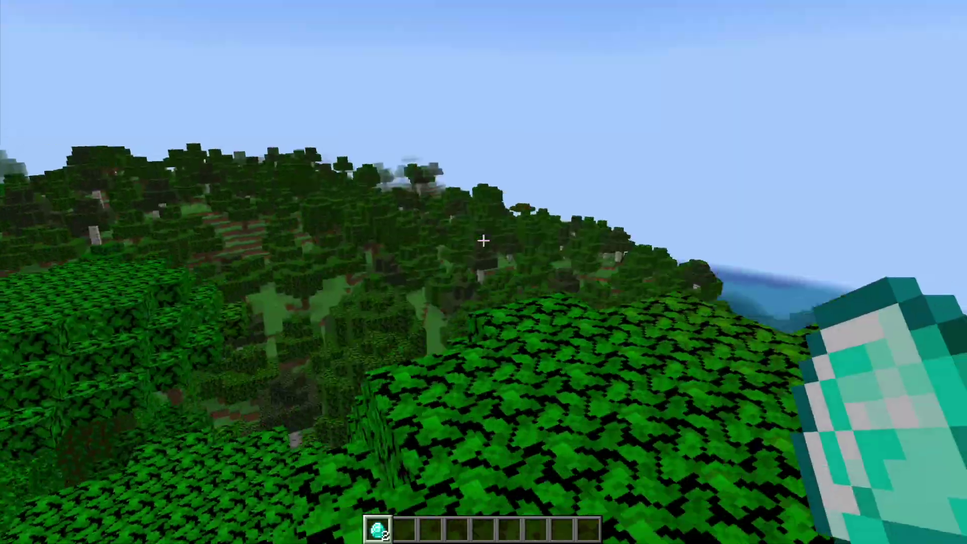
key(w)
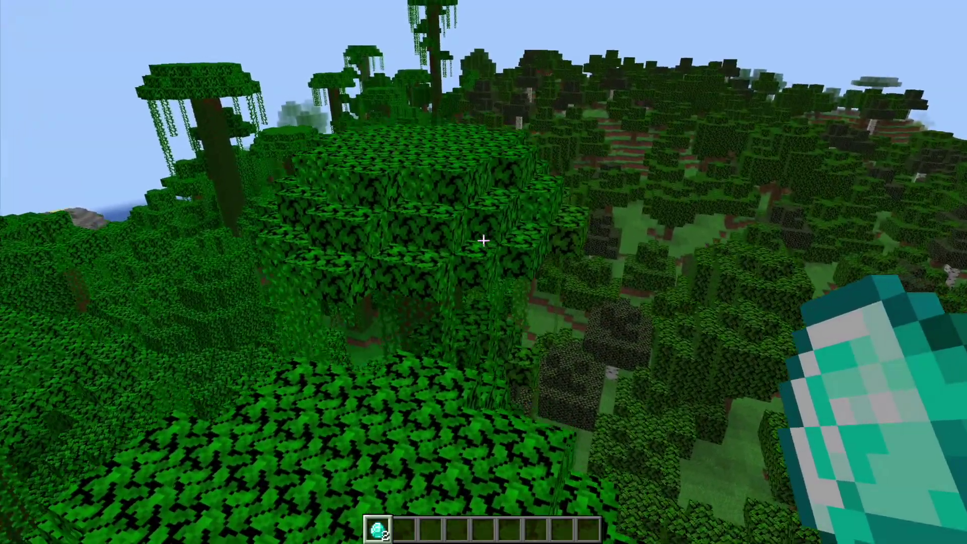
key(w)
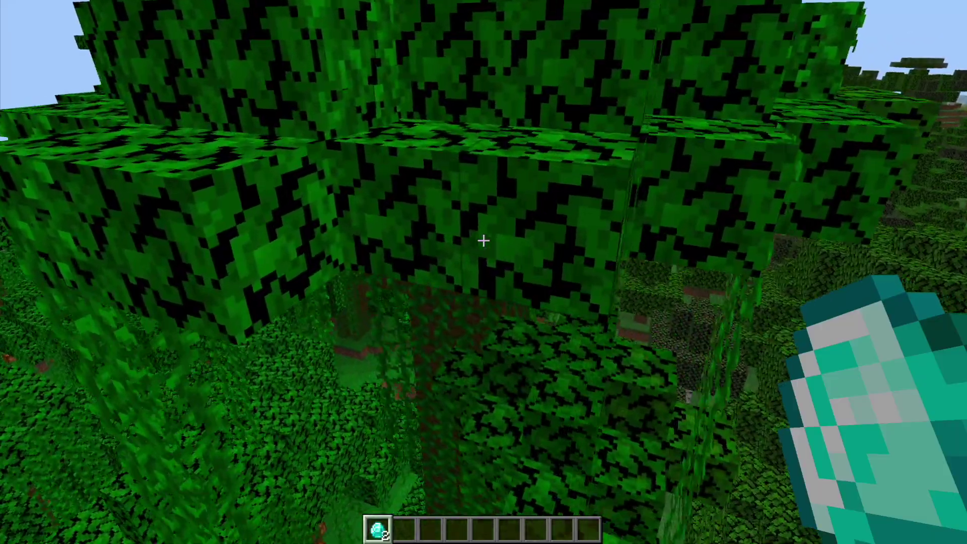
key(space)
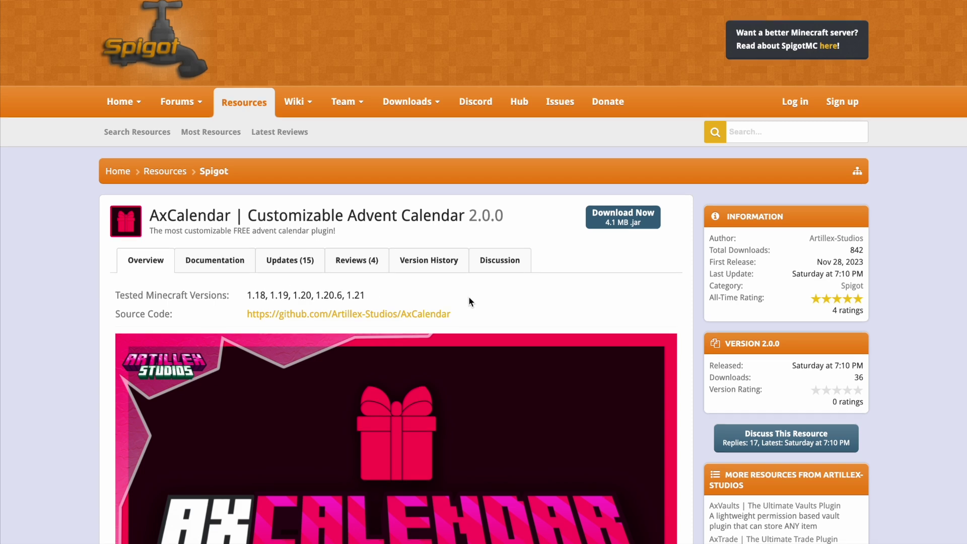
- Scroll down the AxCalendar SpigotMC page through its features section, then back up
scroll(468, 296, down, 10)
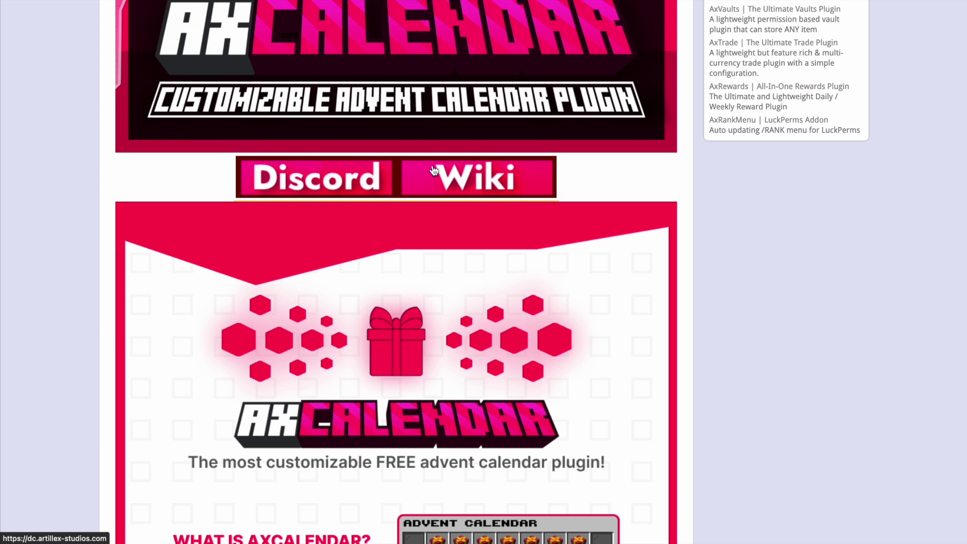
scroll(549, 188, down, 7)
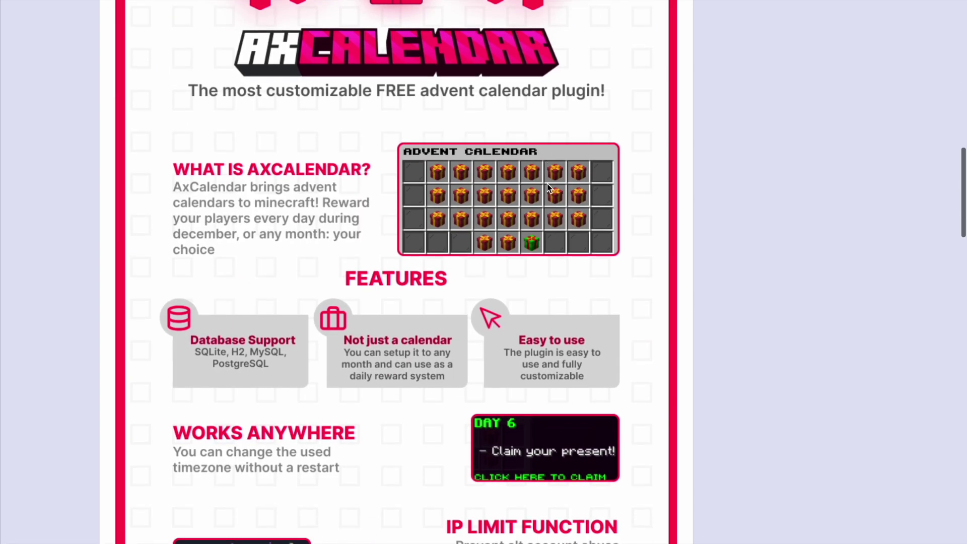
scroll(549, 188, down, 13)
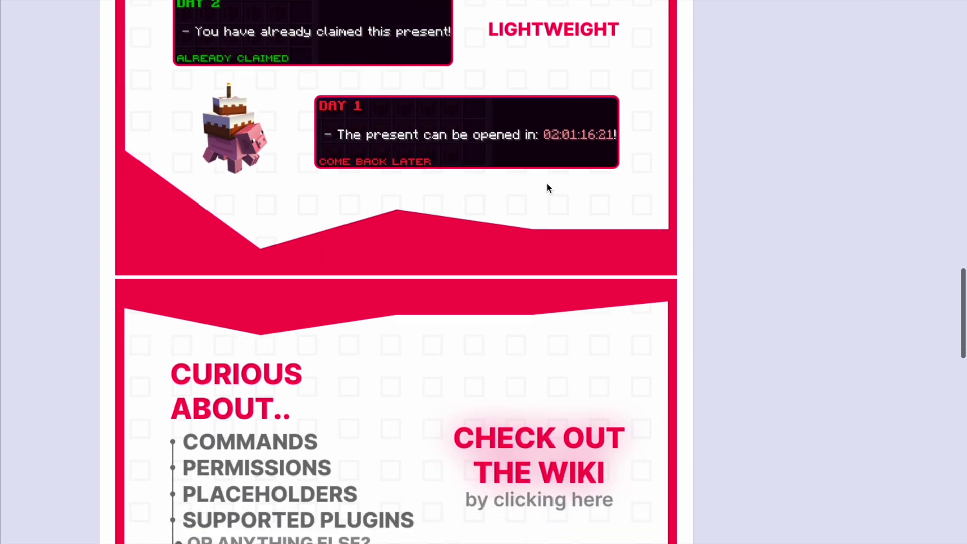
scroll(549, 188, down, 13)
scroll(549, 187, up, 20)
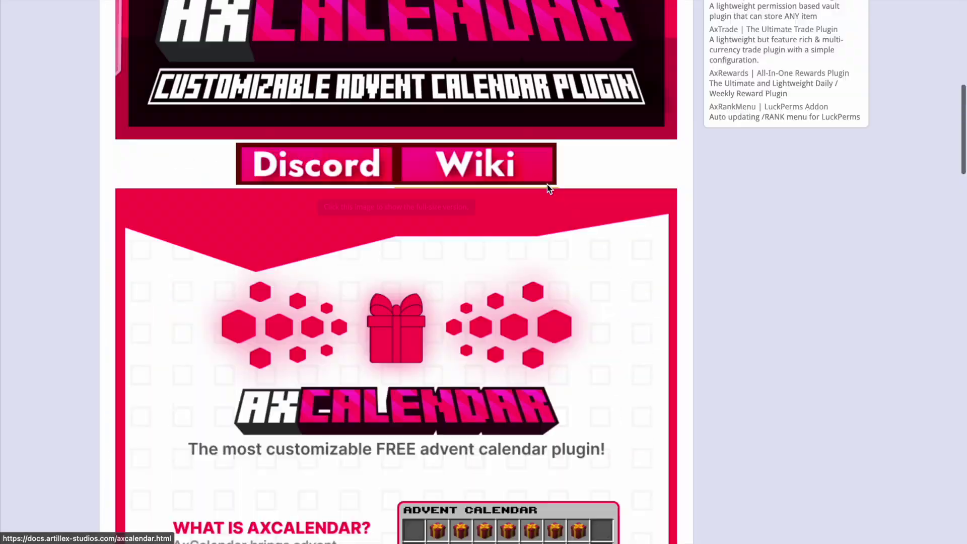